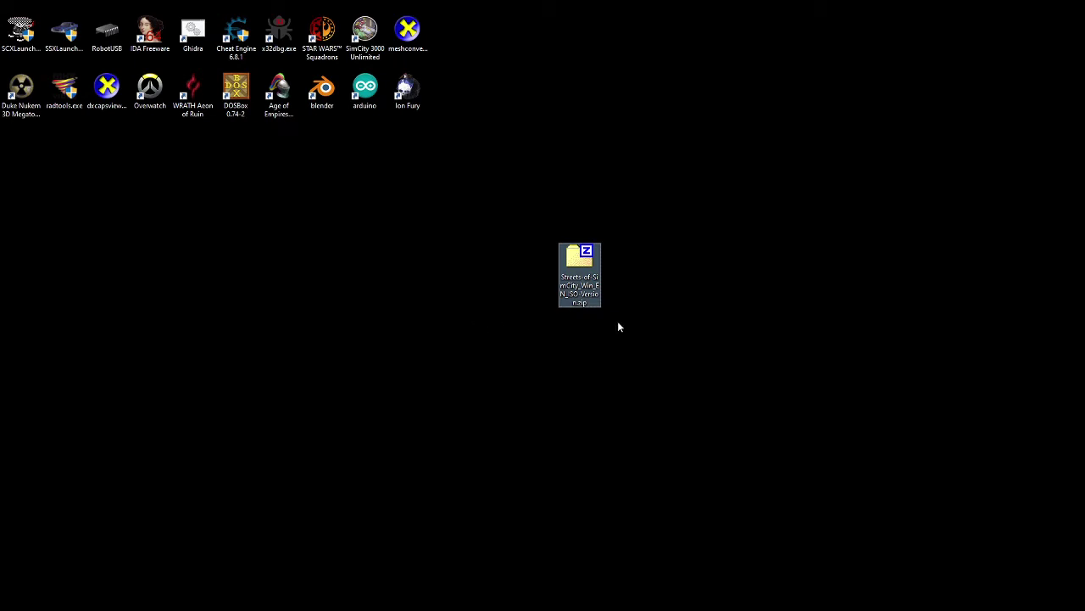
- Open Streets-of-SimCity_Win_EN_ISO-Version.zip and extract the Streets of Sim City (Maxis)(1997).iso file to the desktop
{"action": "double_click", "coordinate": [584, 280]}
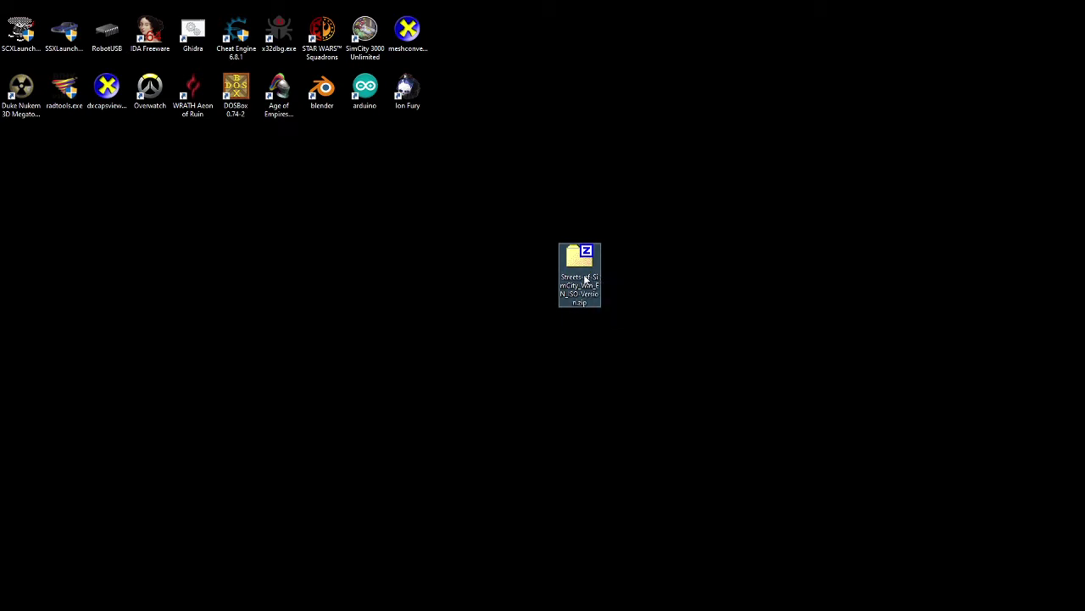
{"action": "left_click_drag", "start_coordinate": [528, 225], "coordinate": [753, 184]}
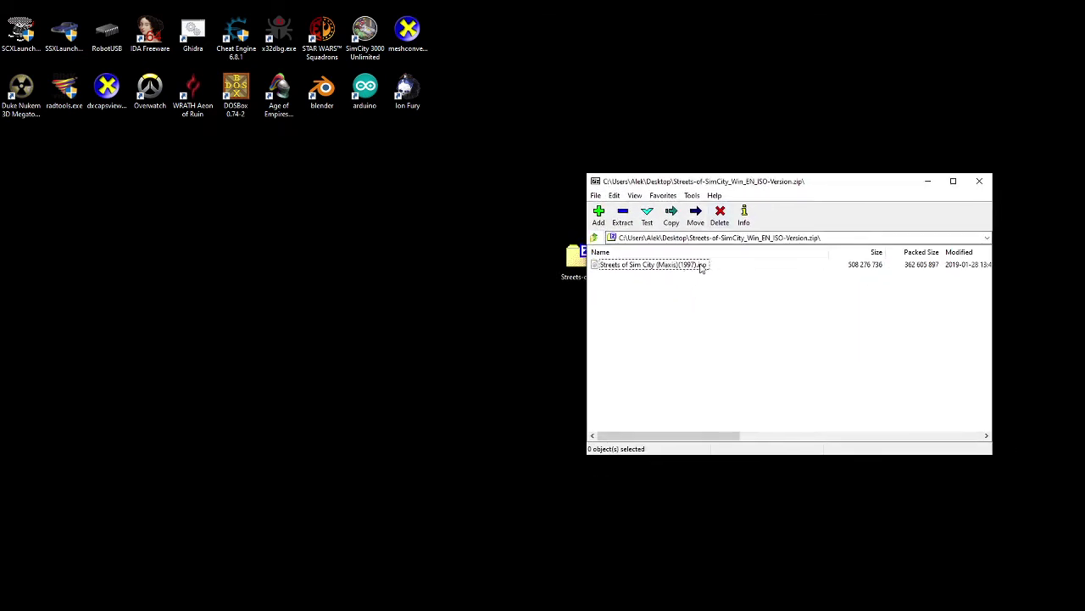
{"action": "left_click_drag", "start_coordinate": [702, 268], "coordinate": [460, 262]}
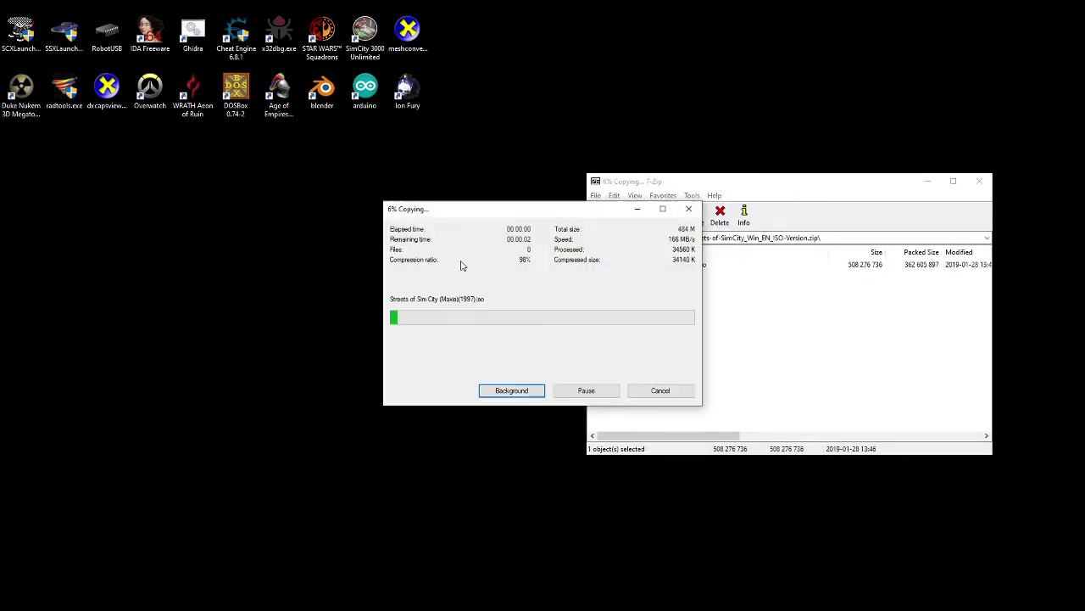
{"action": "left_click", "coordinate": [661, 390]}
{"action": "left_click", "coordinate": [501, 342]}
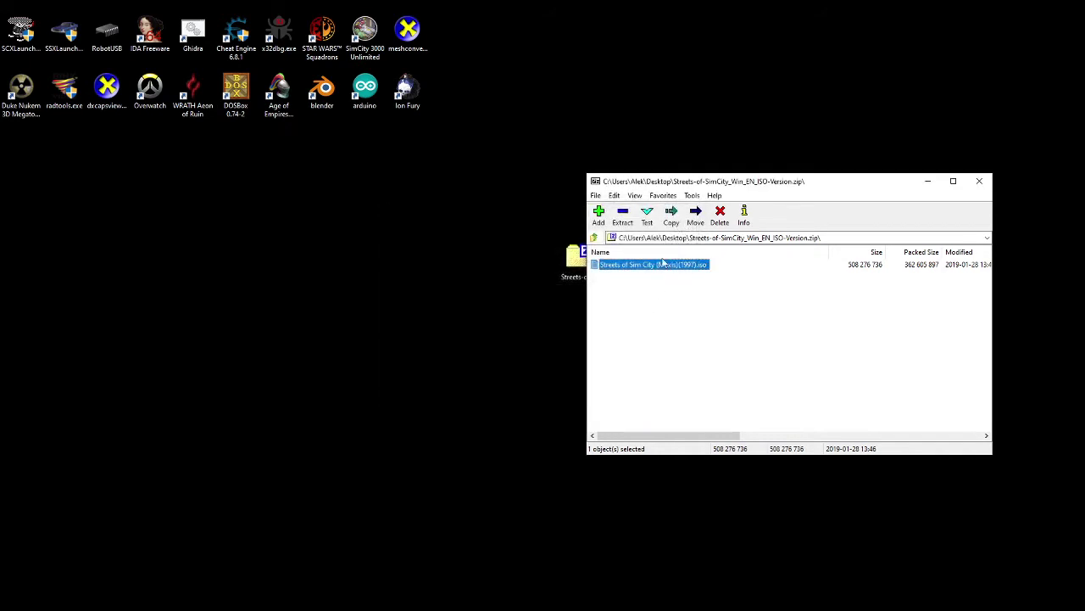
{"action": "left_click_drag", "start_coordinate": [664, 263], "coordinate": [436, 279]}
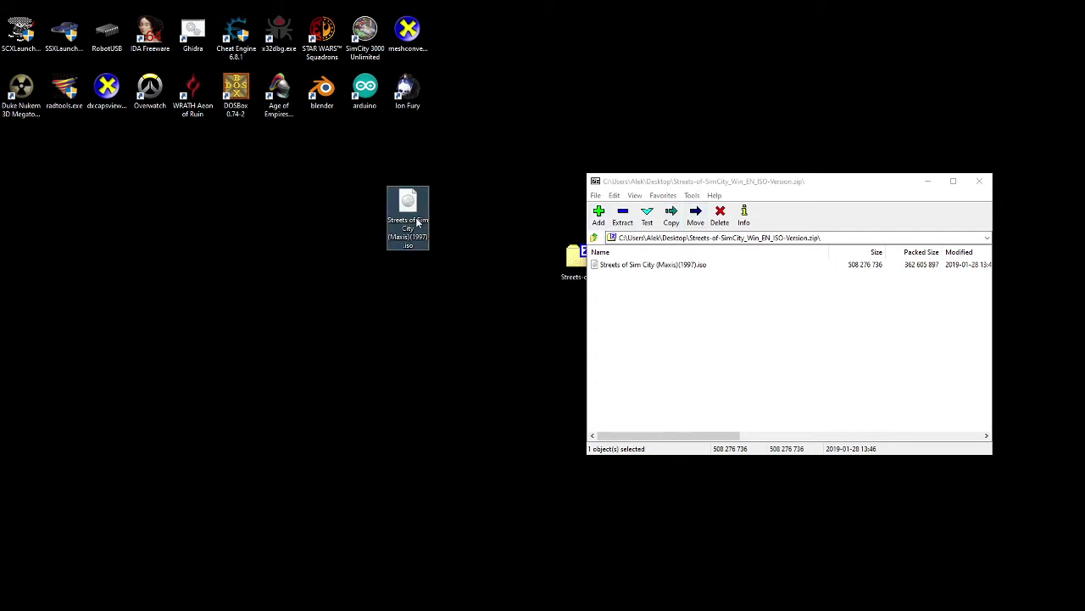
{"action": "left_click", "coordinate": [290, 229]}
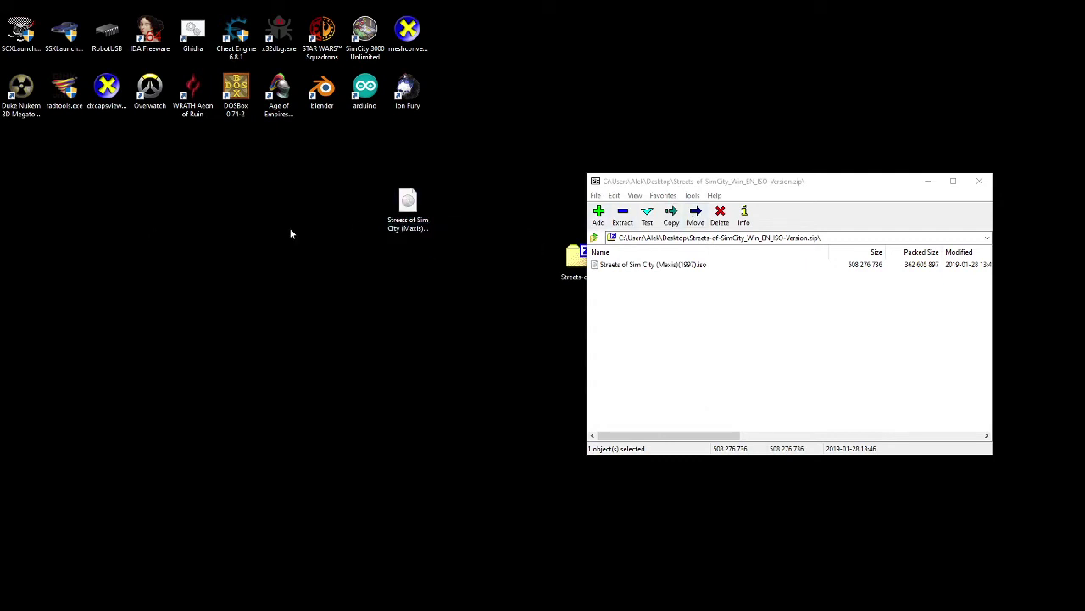
- Mount the extracted Streets of Sim City ISO as a DVD drive and reposition its file window to uncover free desktop space
{"action": "left_click", "coordinate": [402, 220]}
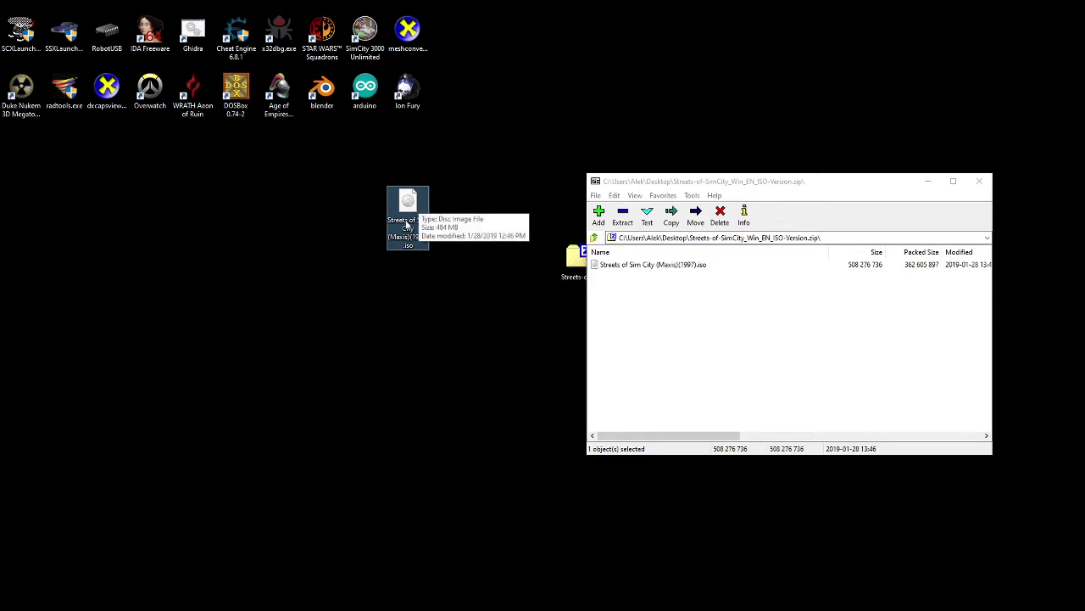
{"action": "left_click", "coordinate": [301, 229]}
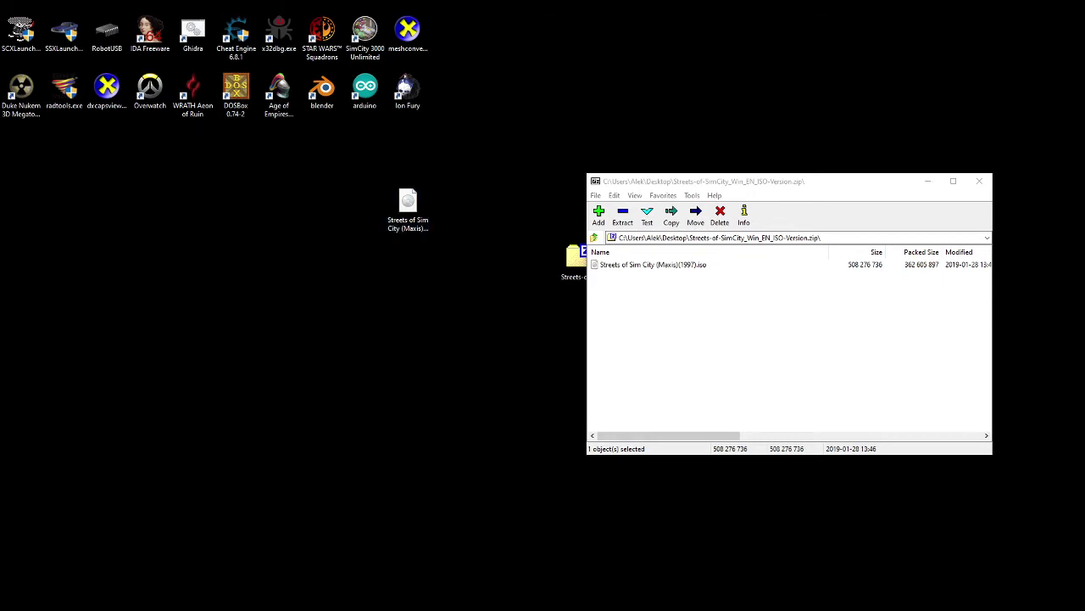
{"action": "scroll", "coordinate": [287, 371], "scroll_direction": "down", "scroll_amount": 2}
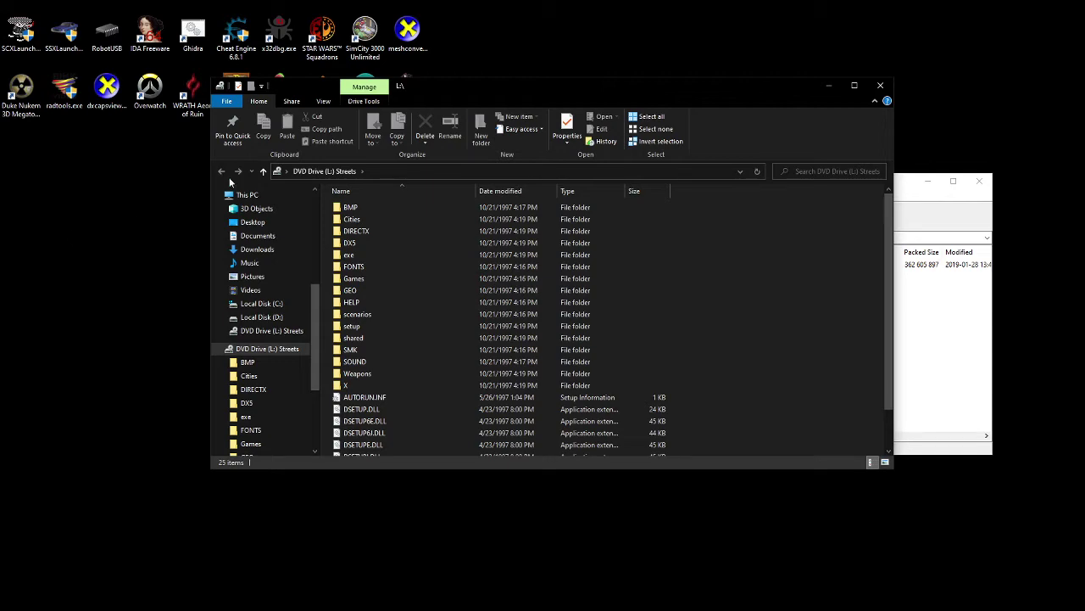
{"action": "left_click_drag", "start_coordinate": [528, 85], "coordinate": [671, 104]}
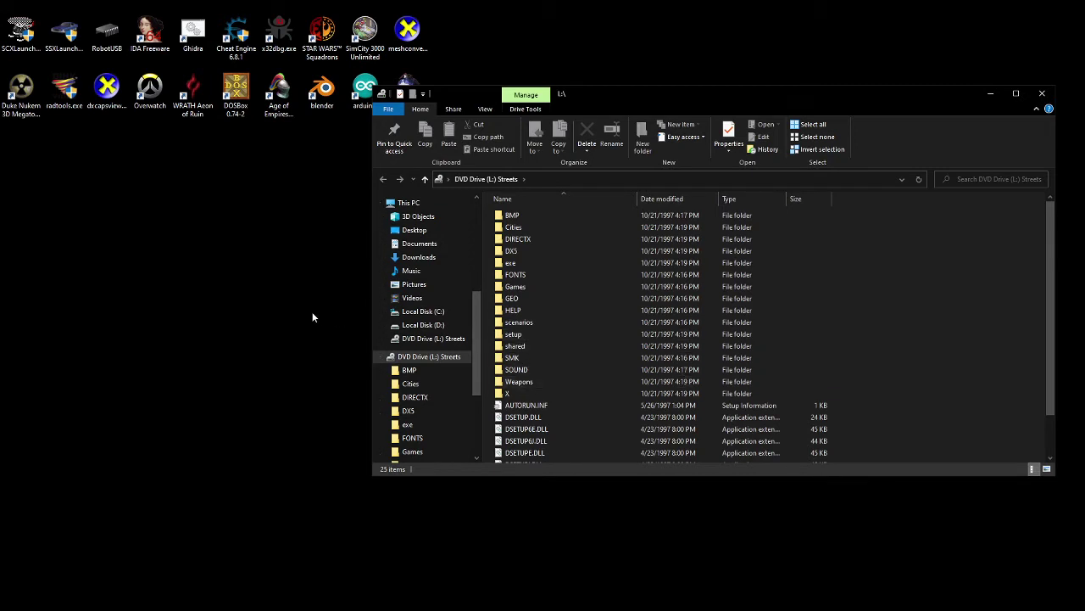
- Create a new folder named SimStreets on the desktop
{"action": "right_click", "coordinate": [226, 284]}
{"action": "mouse_move", "coordinate": [284, 427]}
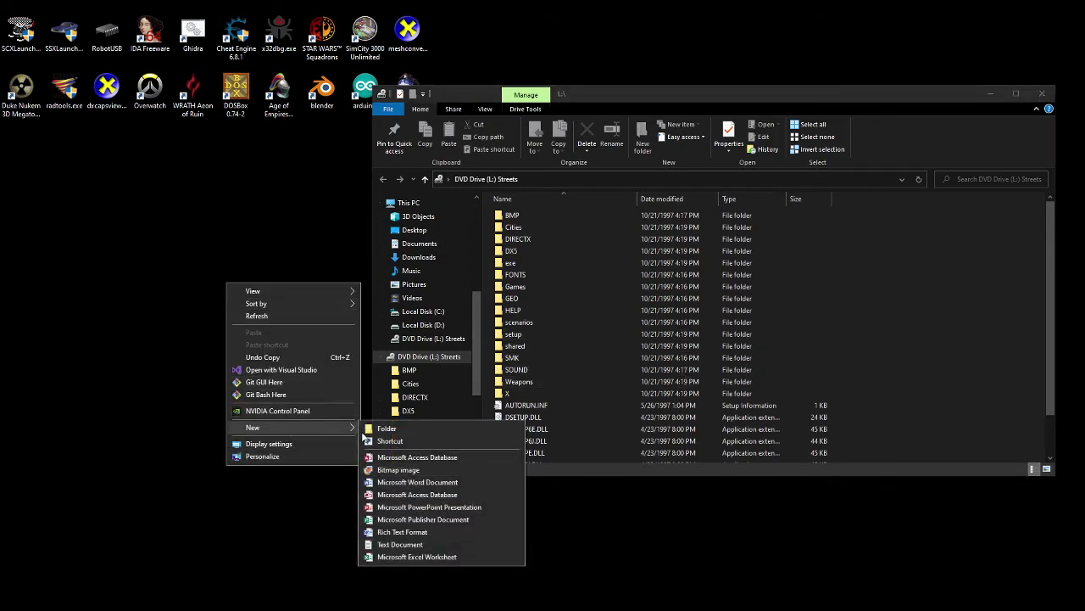
{"action": "left_click", "coordinate": [391, 432]}
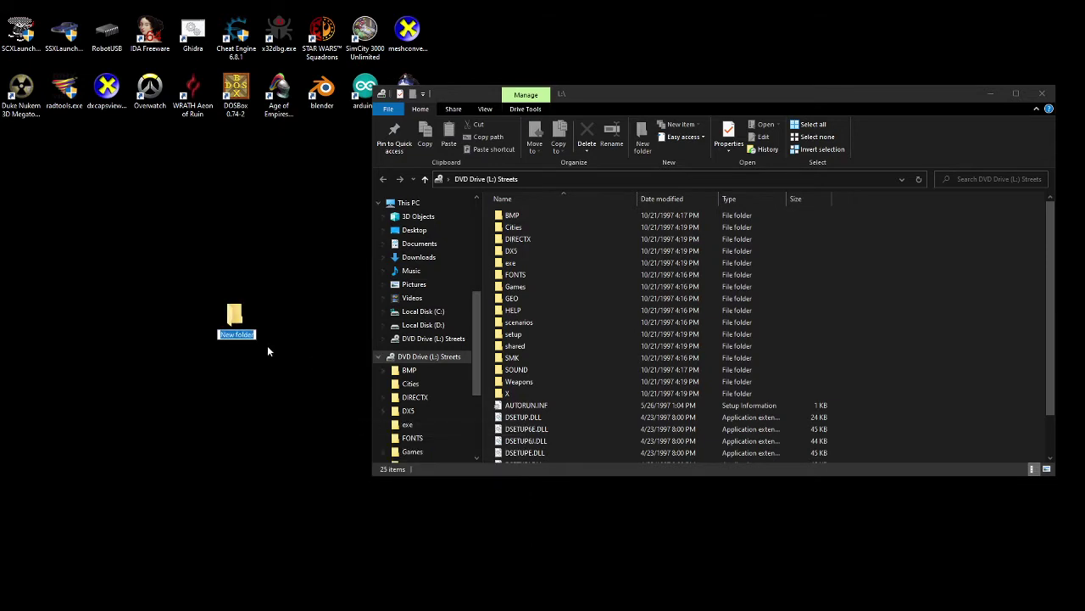
{"action": "type", "text": "SimStreets"}
{"action": "key", "text": "Return"}
- Copy all files and folders from the mounted Streets DVD drive into the SimStreets folder on the desktop
{"action": "left_click", "coordinate": [582, 230]}
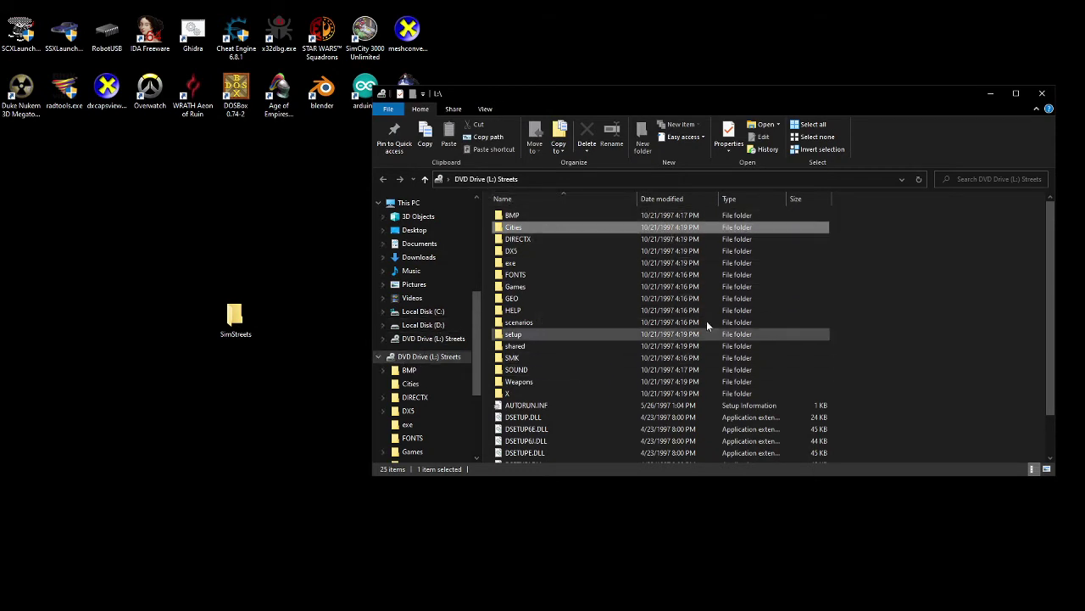
{"action": "key", "text": "ctrl+a"}
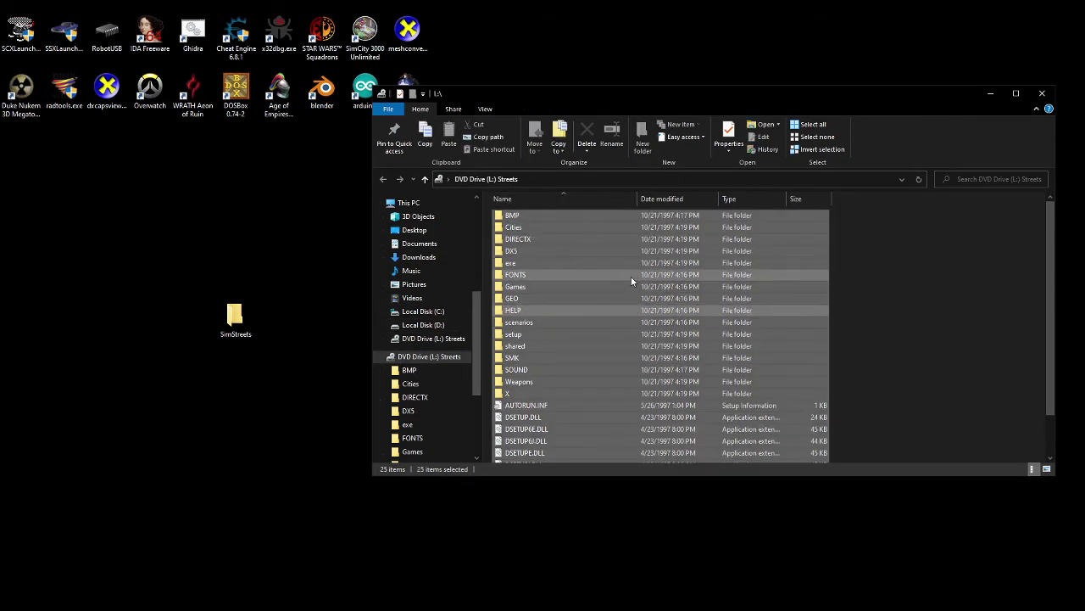
{"action": "scroll", "coordinate": [623, 273], "scroll_direction": "down", "scroll_amount": 2}
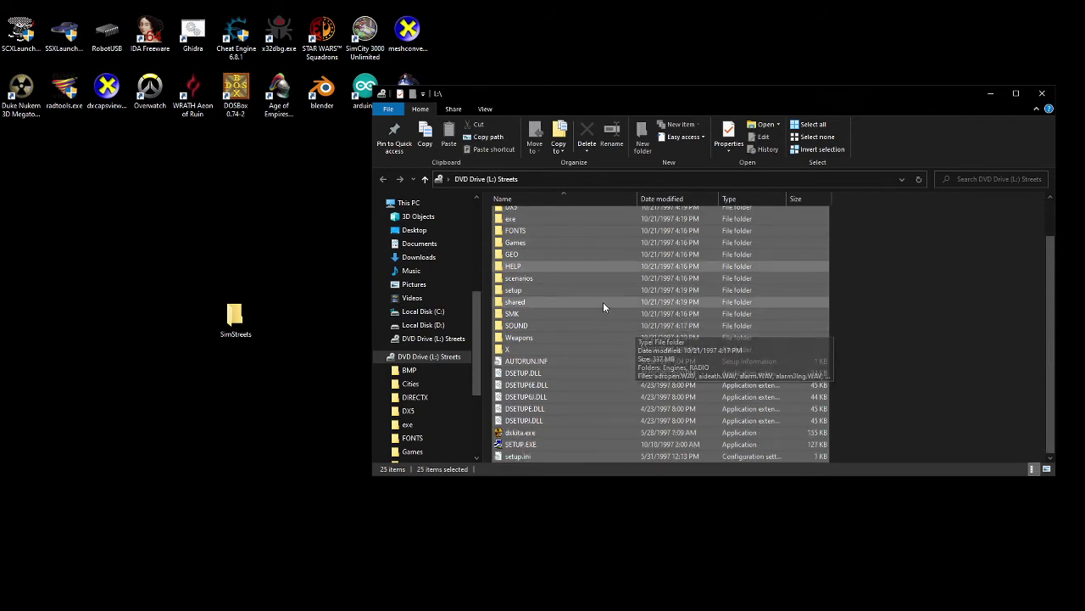
{"action": "left_click_drag", "start_coordinate": [603, 302], "coordinate": [233, 326]}
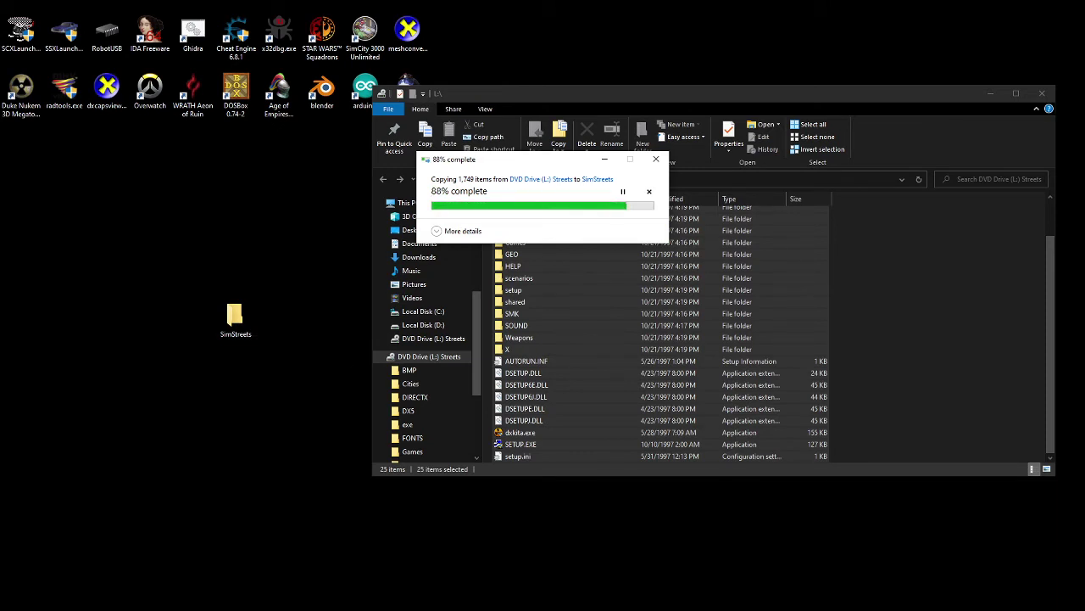
{"action": "left_click_drag", "start_coordinate": [522, 164], "coordinate": [463, 179]}
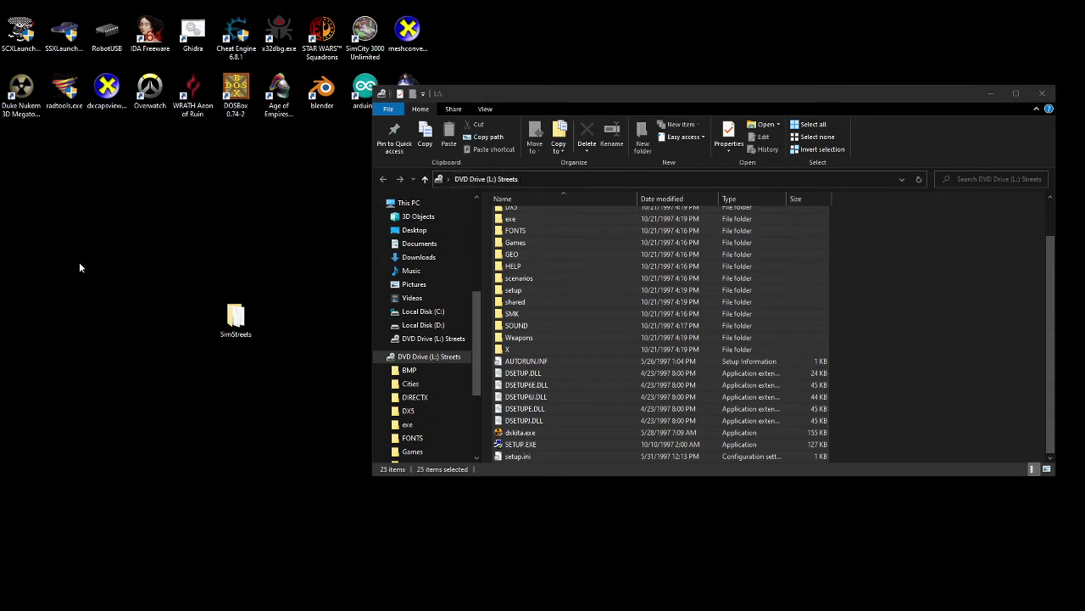
- Open the SimStreets folder, look through the copied game files, and place its window clear of the desktop shortcuts
{"action": "double_click", "coordinate": [238, 330]}
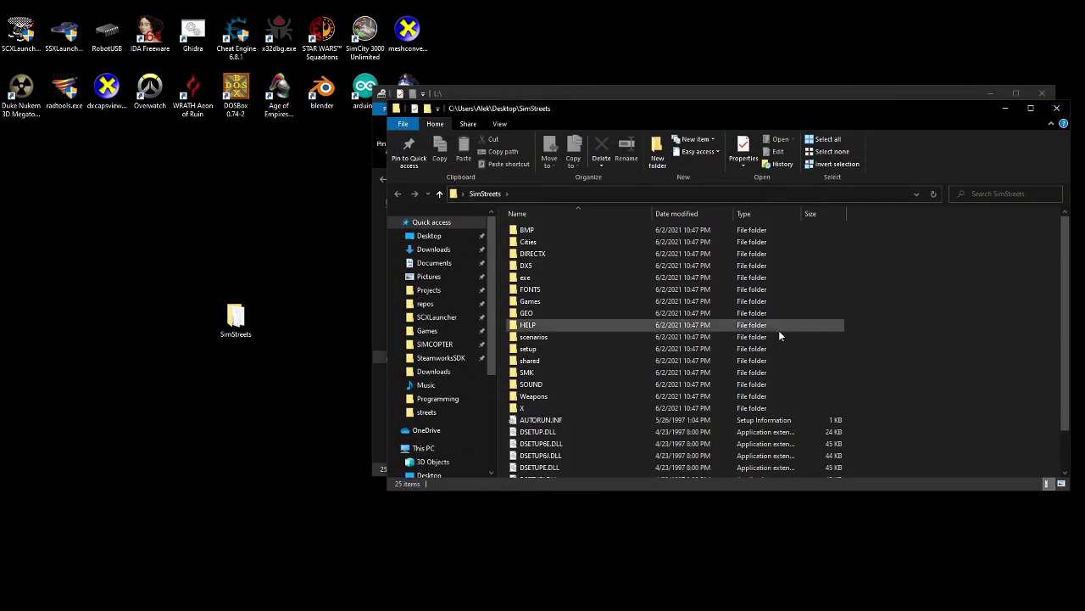
{"action": "scroll", "coordinate": [696, 373], "scroll_direction": "down", "scroll_amount": 1}
{"action": "scroll", "coordinate": [631, 432], "scroll_direction": "down", "scroll_amount": 1}
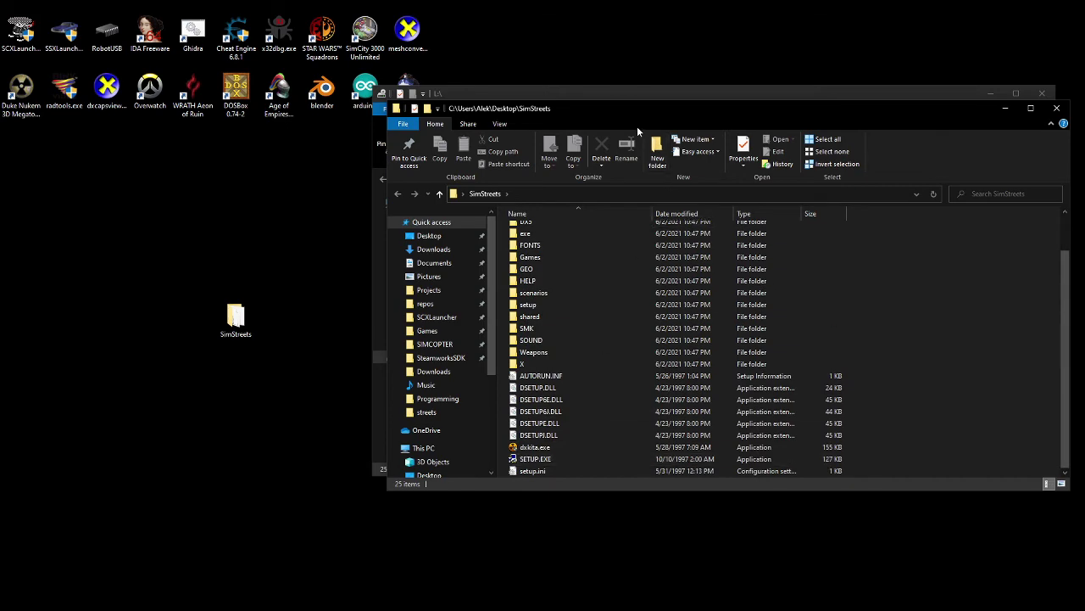
{"action": "left_click_drag", "start_coordinate": [586, 109], "coordinate": [485, 166]}
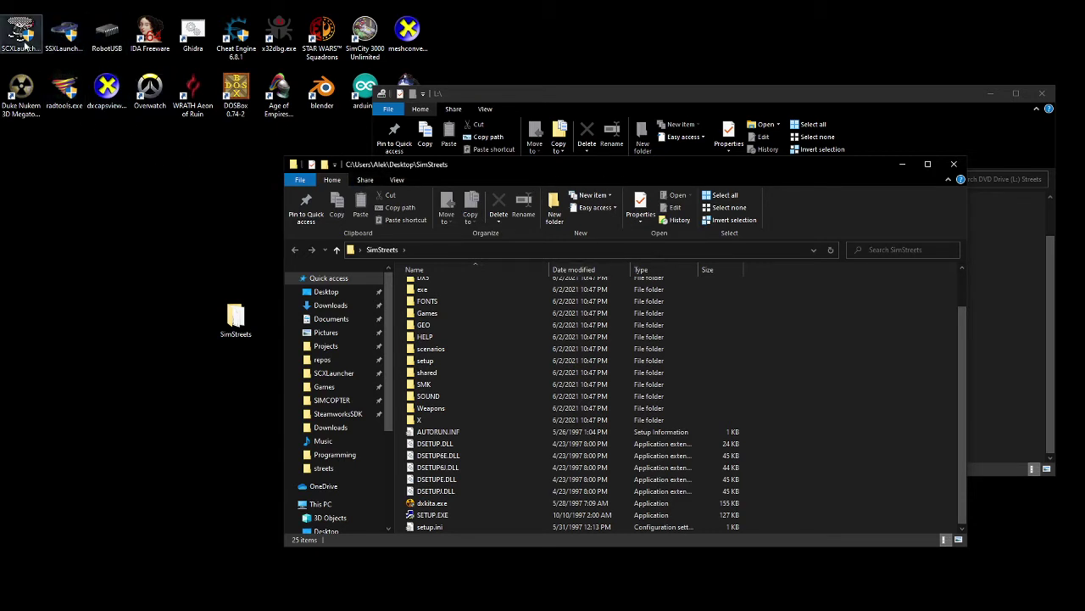
- Launch SSXLauncher.exe from the desktop
{"action": "left_click", "coordinate": [26, 43]}
{"action": "left_click", "coordinate": [63, 38]}
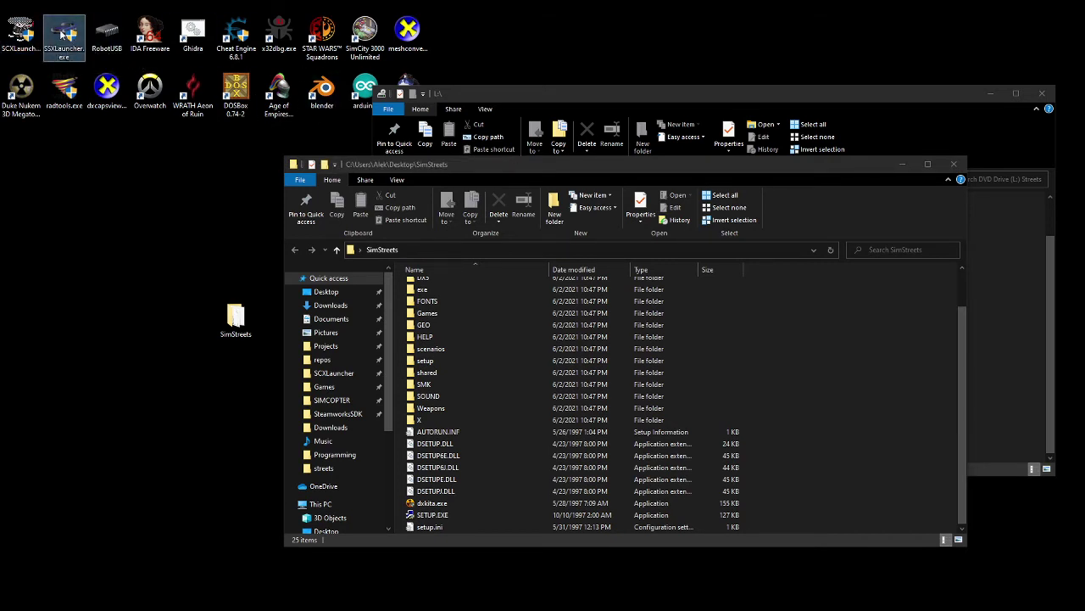
{"action": "double_click", "coordinate": [61, 34]}
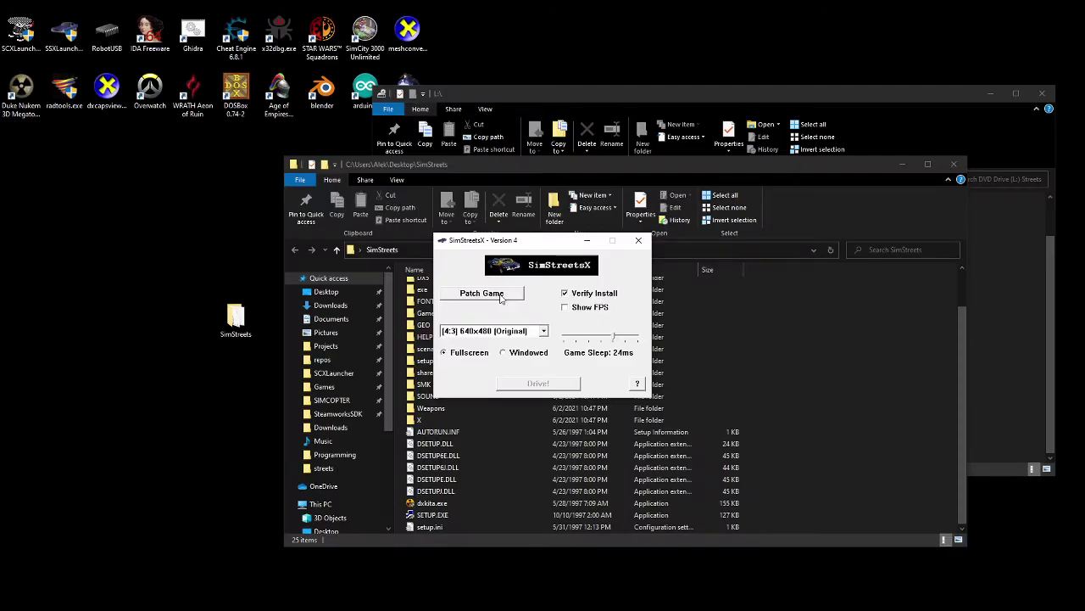
- Patch the game using Streets.exe from the exe subfolder of the desktop SimStreets folder, and dismiss the patch report
{"action": "left_click", "coordinate": [500, 297]}
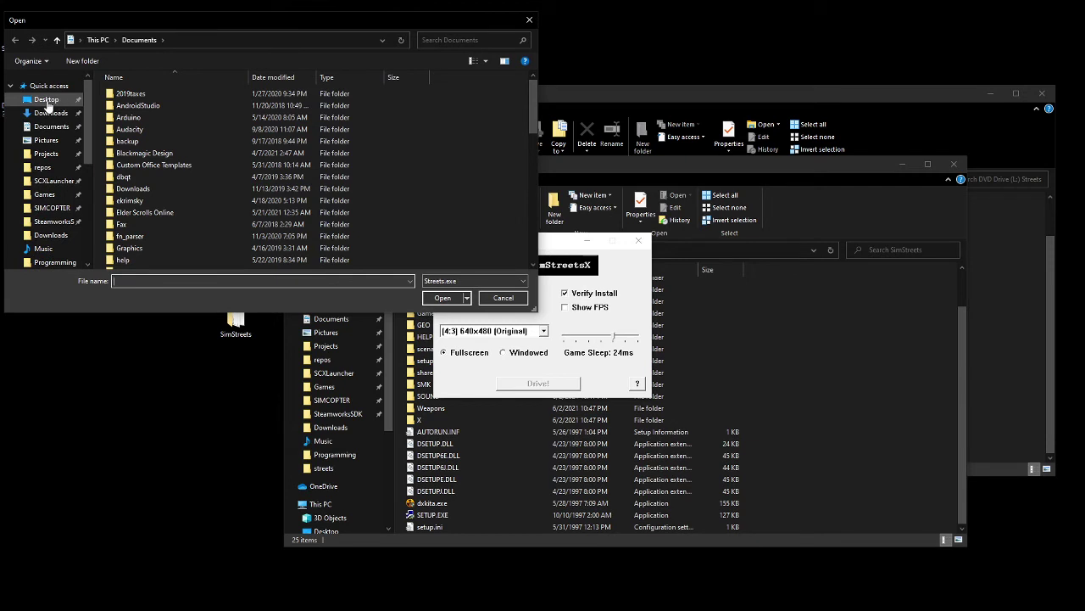
{"action": "left_click", "coordinate": [45, 100]}
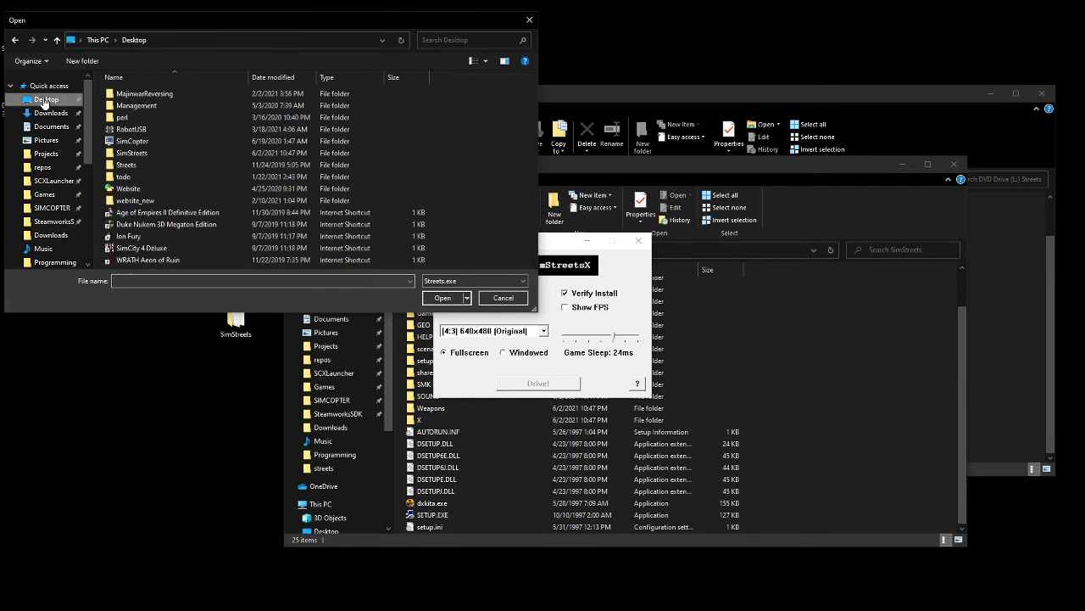
{"action": "double_click", "coordinate": [161, 154]}
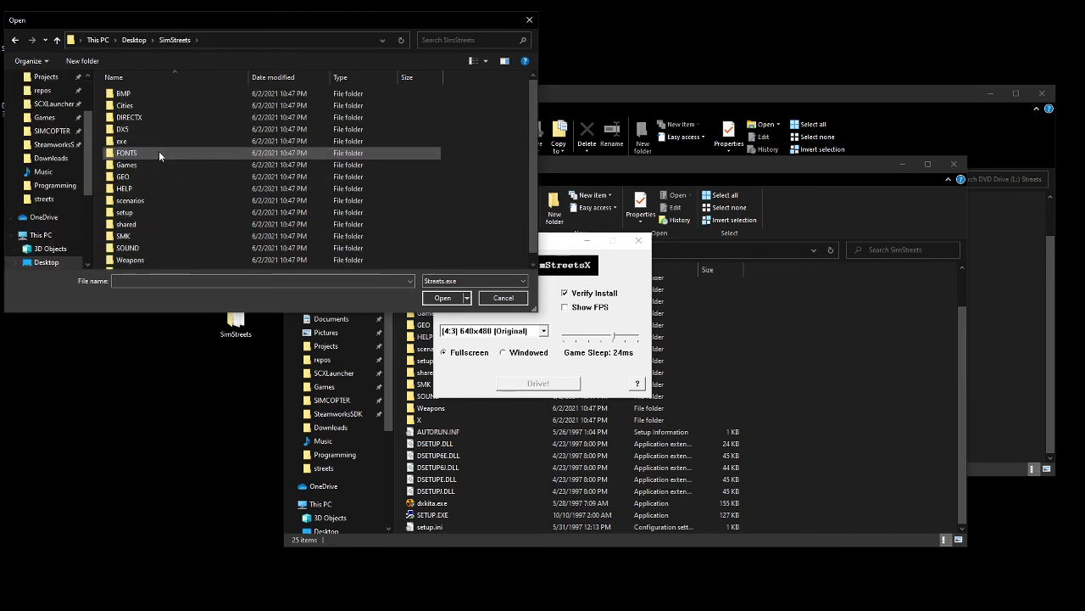
{"action": "double_click", "coordinate": [141, 143]}
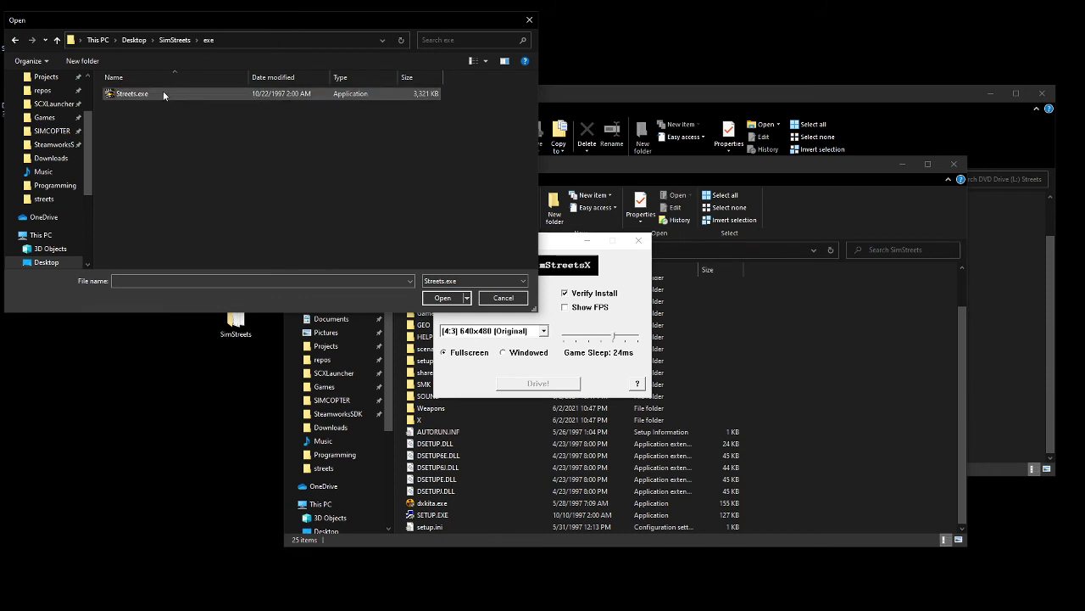
{"action": "left_click", "coordinate": [134, 94]}
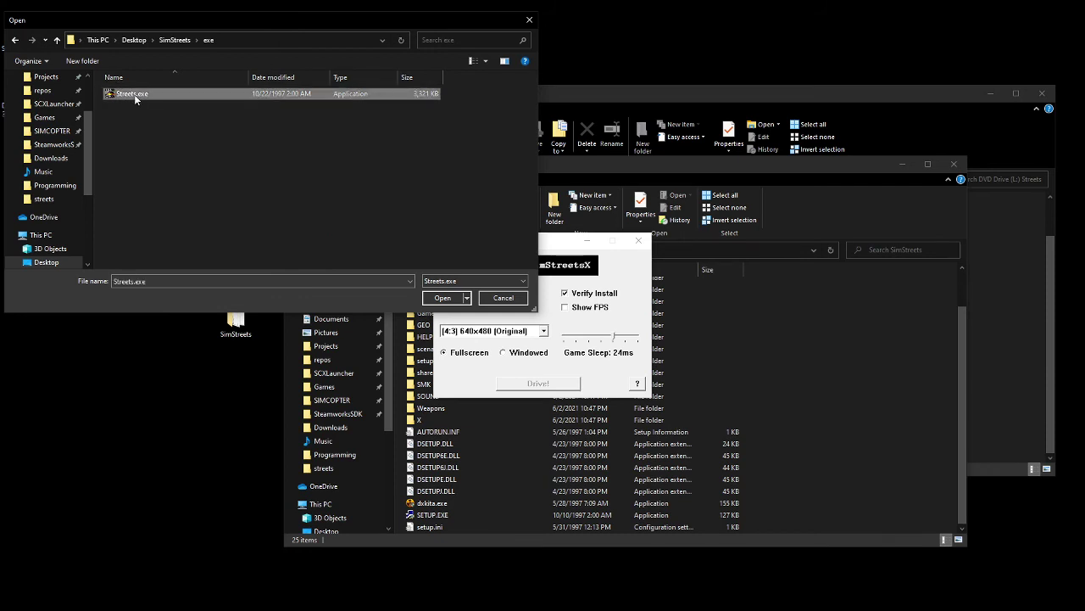
{"action": "left_click", "coordinate": [449, 300]}
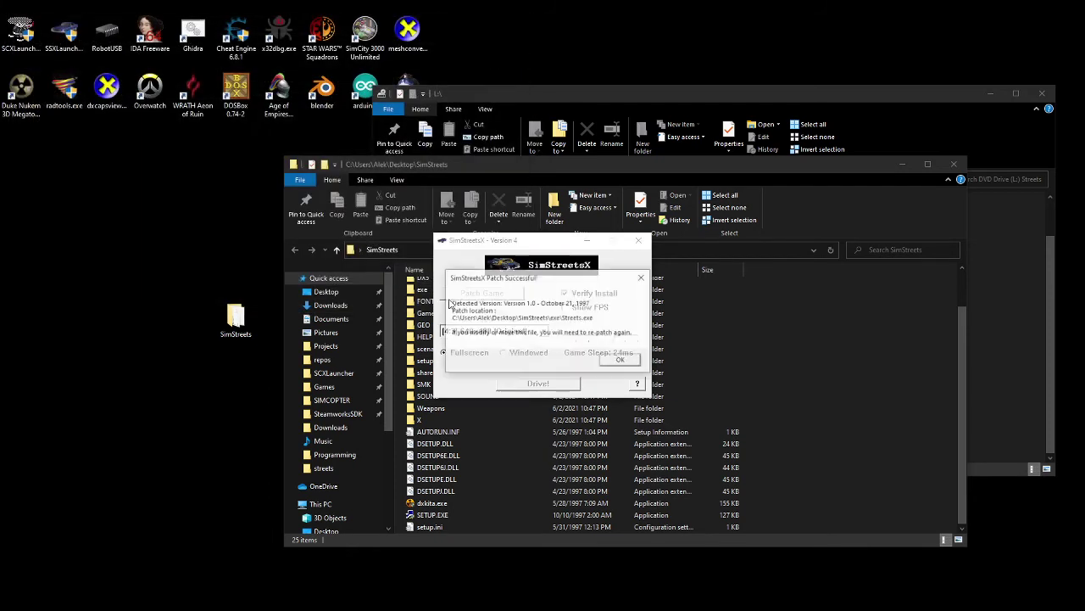
{"action": "left_click_drag", "start_coordinate": [543, 279], "coordinate": [616, 312]}
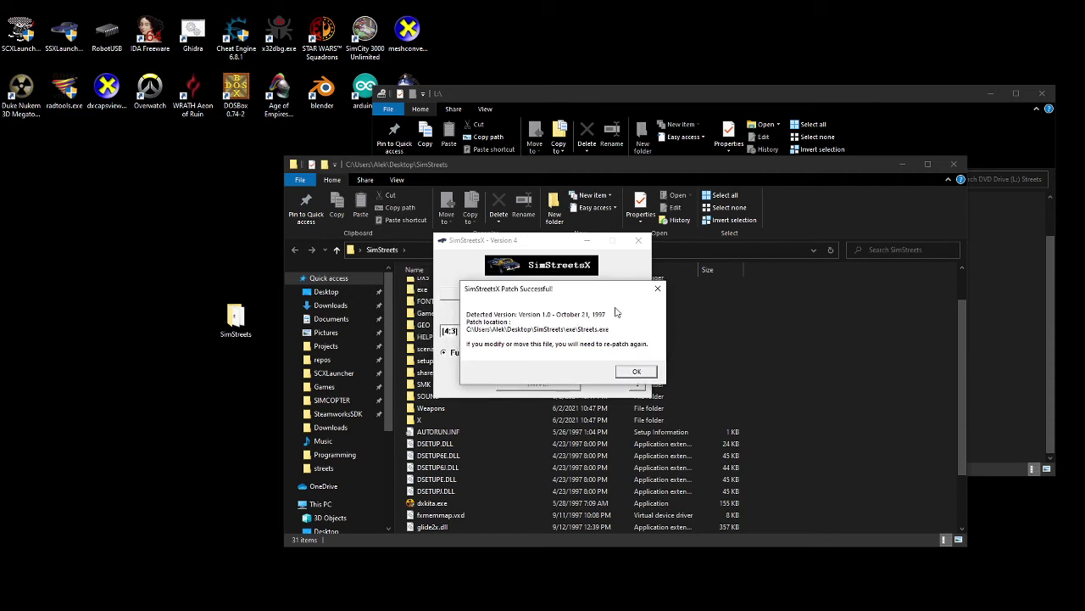
{"action": "left_click_drag", "start_coordinate": [543, 295], "coordinate": [519, 293]}
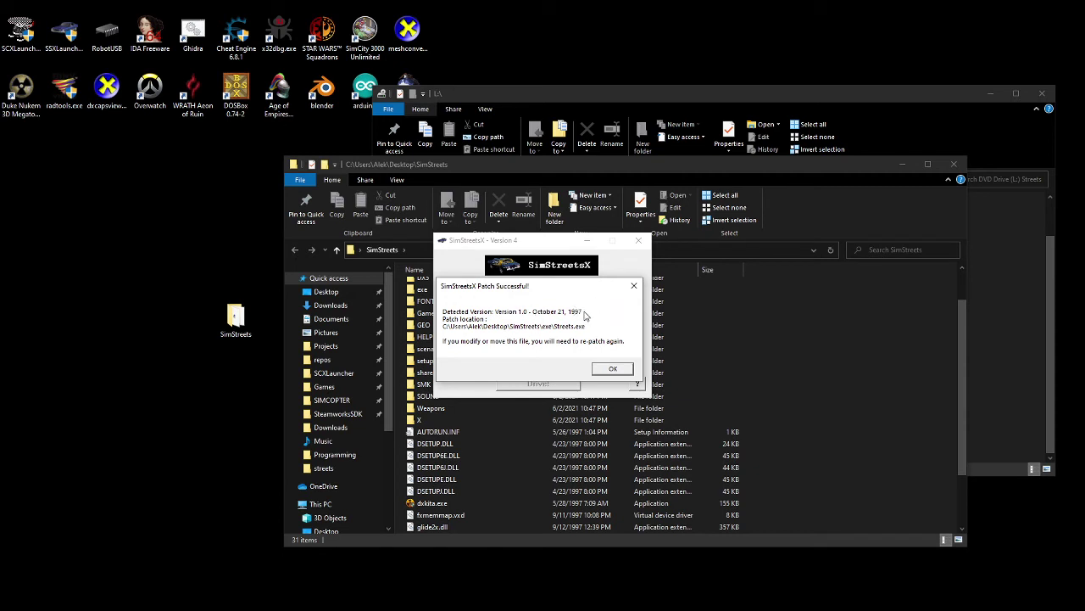
{"action": "left_click", "coordinate": [614, 369]}
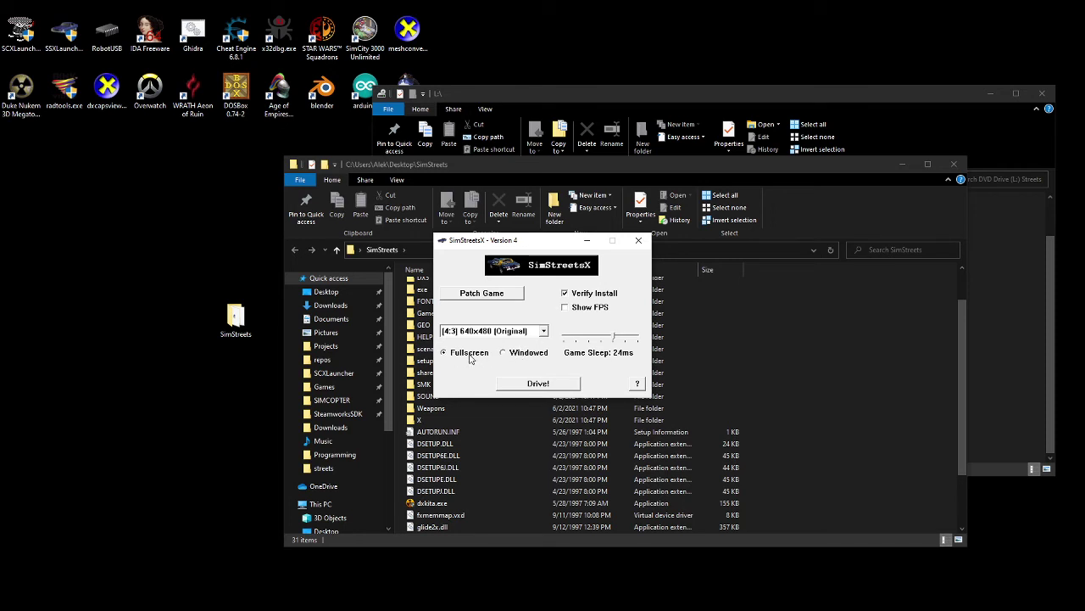
- Set the game to Windowed mode, try to start it, and dismiss the message
{"action": "left_click", "coordinate": [512, 354]}
{"action": "left_click", "coordinate": [539, 386]}
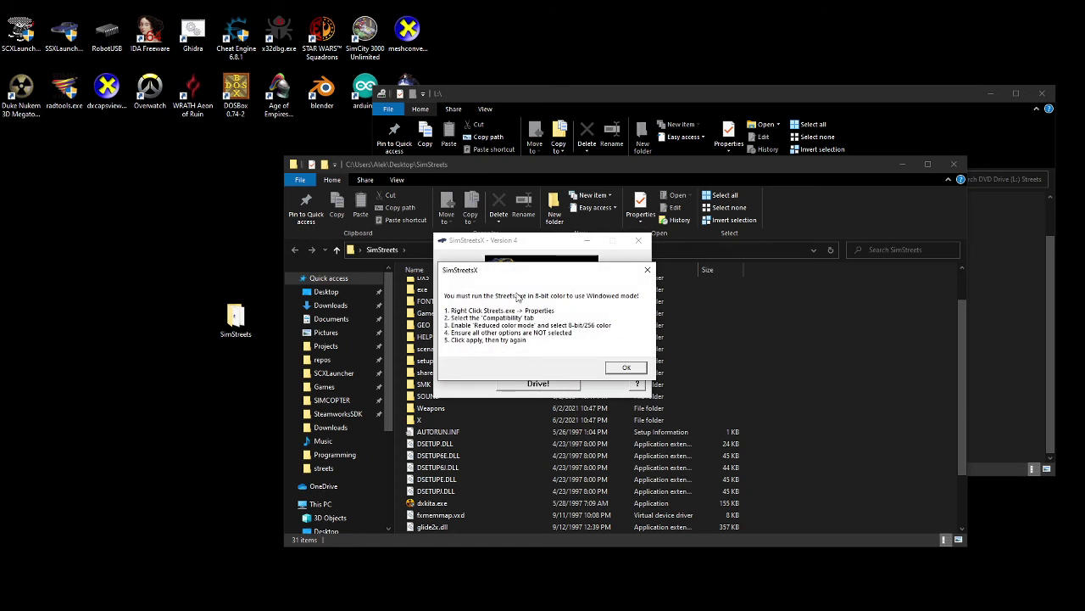
{"action": "left_click", "coordinate": [633, 371]}
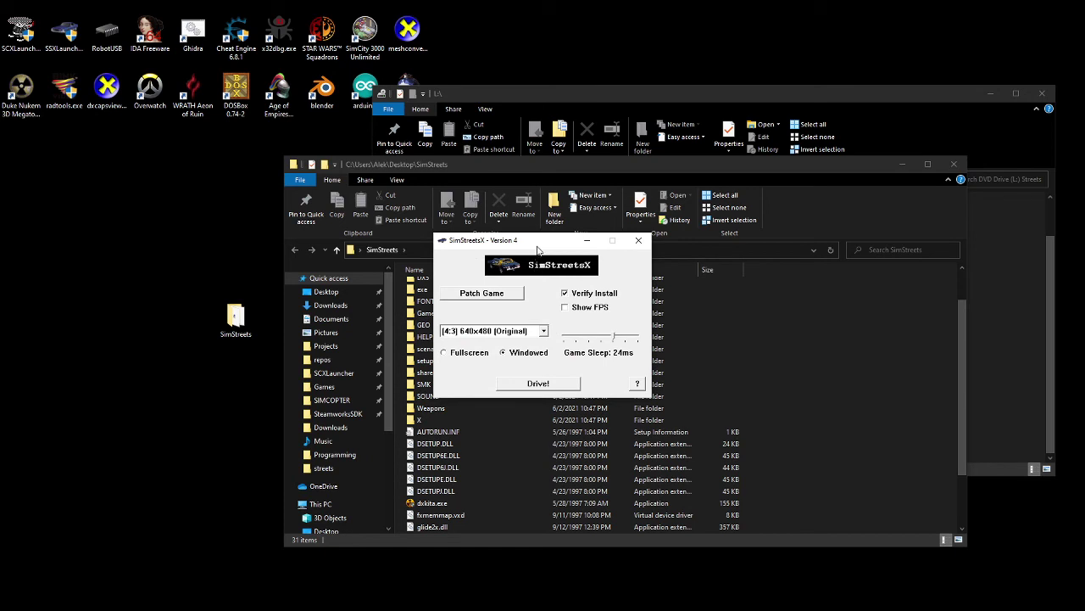
- Move the SimStreetsX window aside and open the compatibility properties of Streets.exe in the SimStreets folder
{"action": "left_click_drag", "start_coordinate": [531, 242], "coordinate": [263, 158]}
{"action": "left_click", "coordinate": [835, 433]}
{"action": "scroll", "coordinate": [678, 428], "scroll_direction": "down", "scroll_amount": 2}
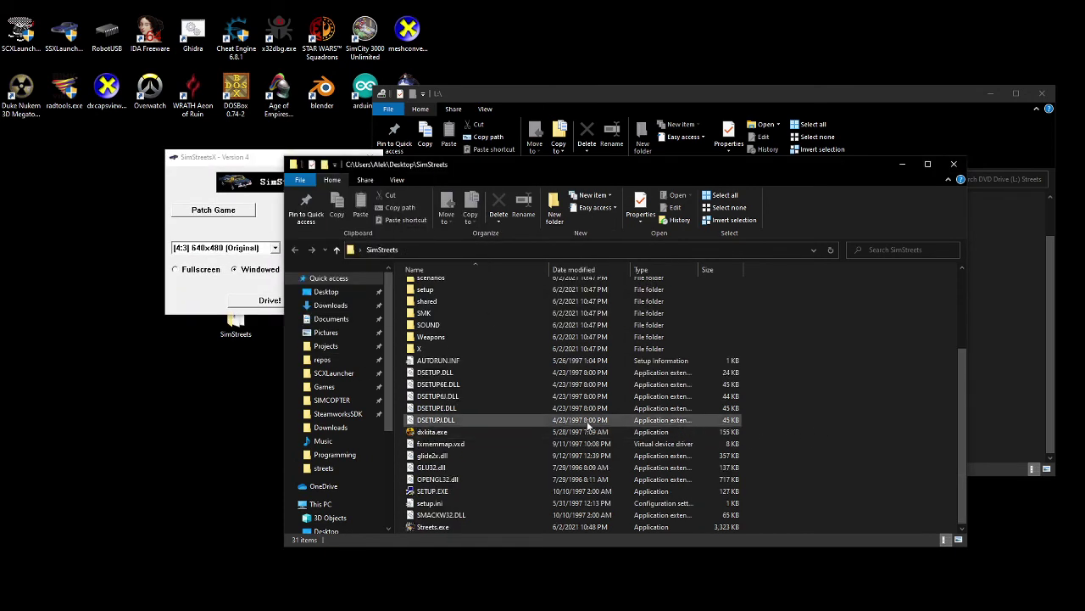
{"action": "left_click", "coordinate": [476, 527]}
{"action": "right_click", "coordinate": [475, 524]}
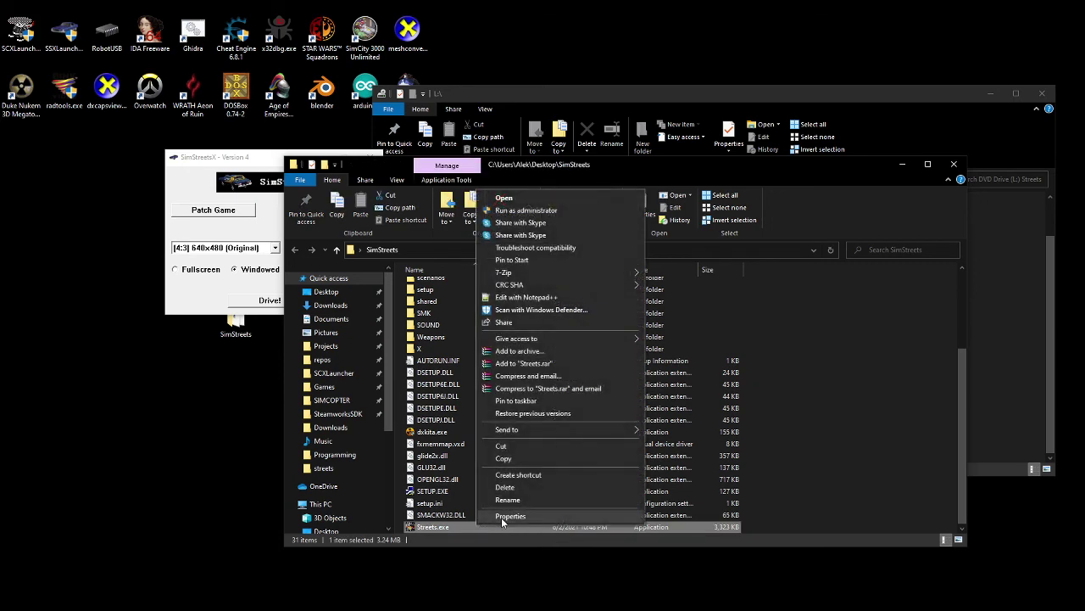
{"action": "left_click", "coordinate": [509, 584]}
{"action": "left_click", "coordinate": [533, 333]}
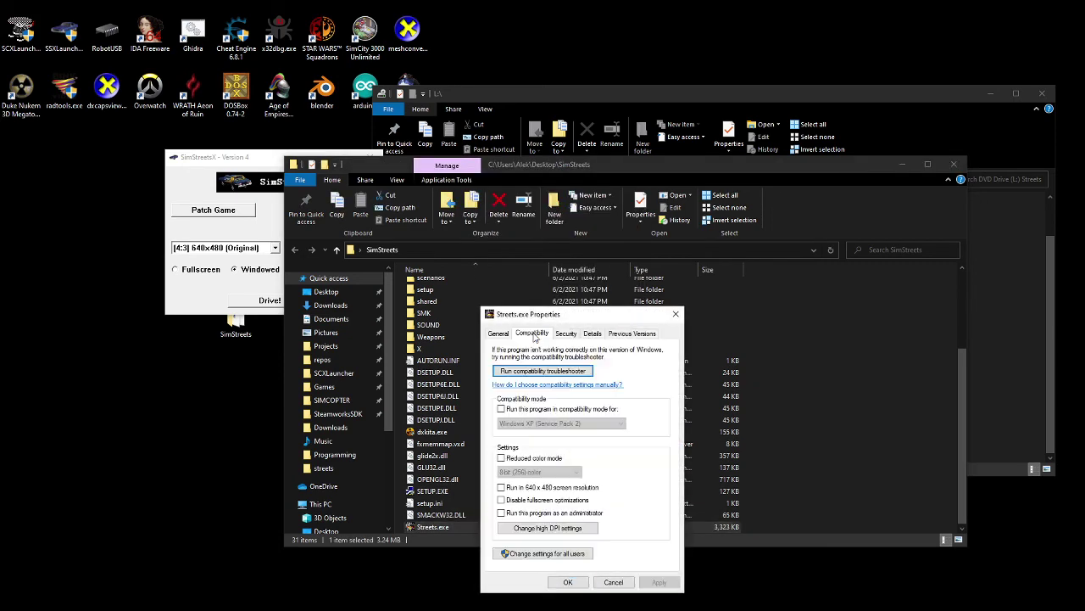
- Enable reduced color mode with 8-bit (256) color for Streets.exe, apply it, and close its properties
{"action": "left_click_drag", "start_coordinate": [547, 314], "coordinate": [615, 145]}
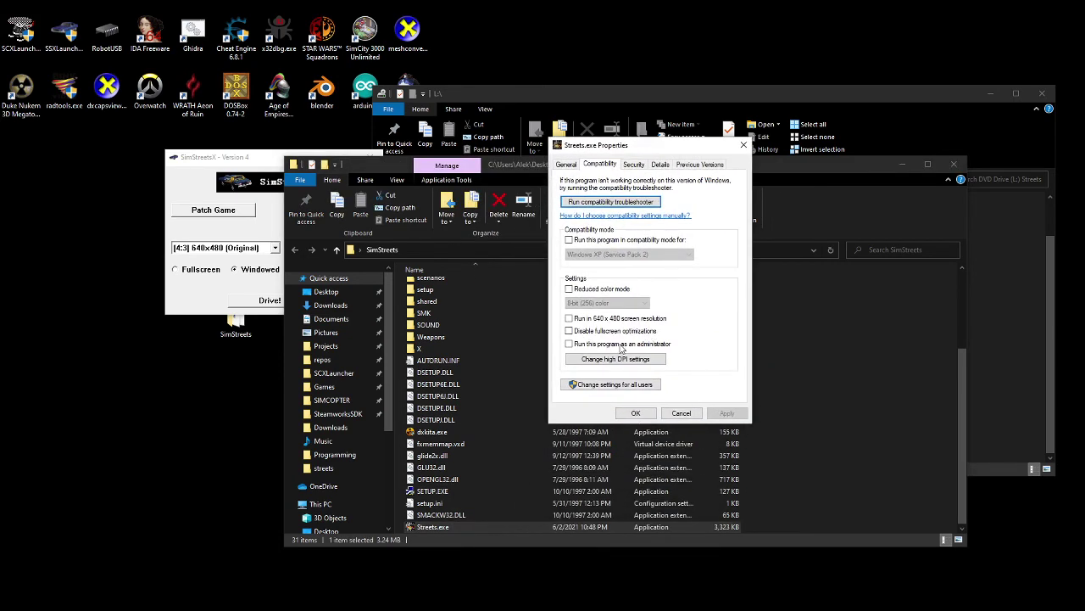
{"action": "left_click", "coordinate": [569, 289]}
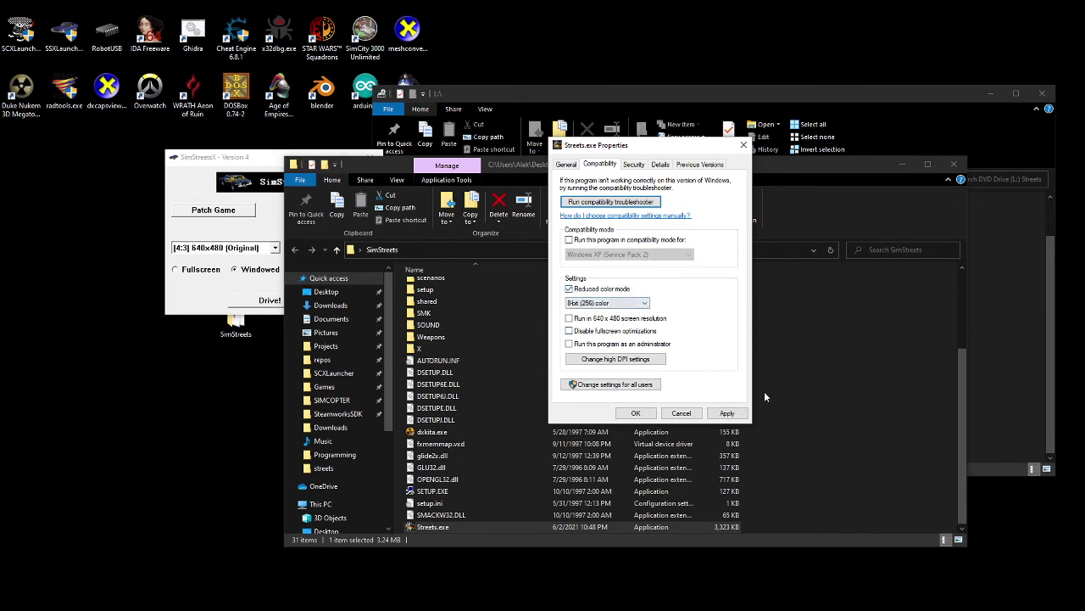
{"action": "left_click", "coordinate": [727, 413]}
{"action": "left_click_drag", "start_coordinate": [630, 150], "coordinate": [543, 179]}
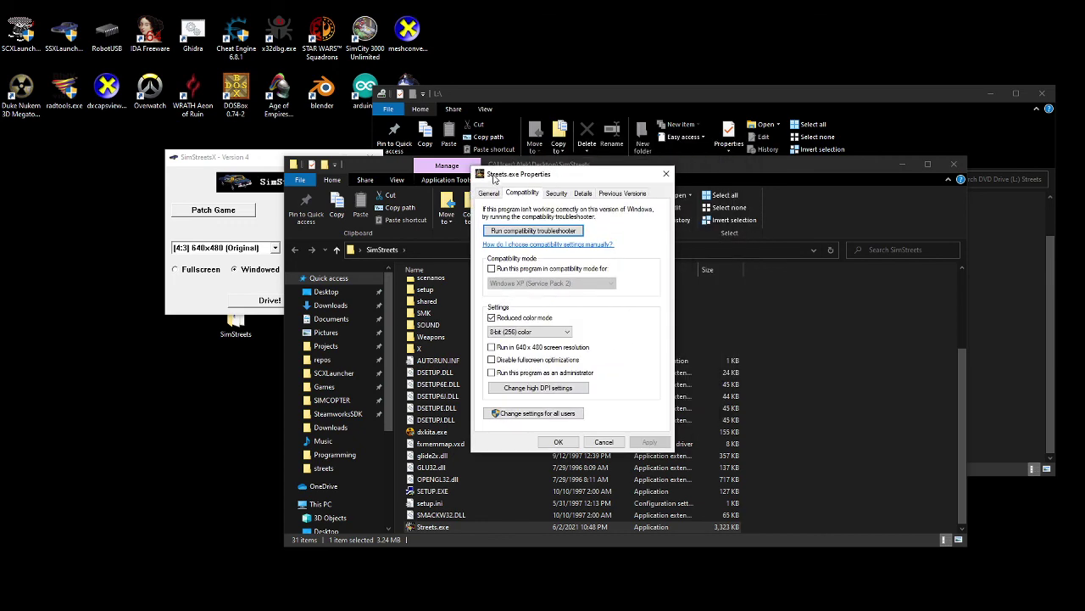
{"action": "left_click", "coordinate": [204, 167]}
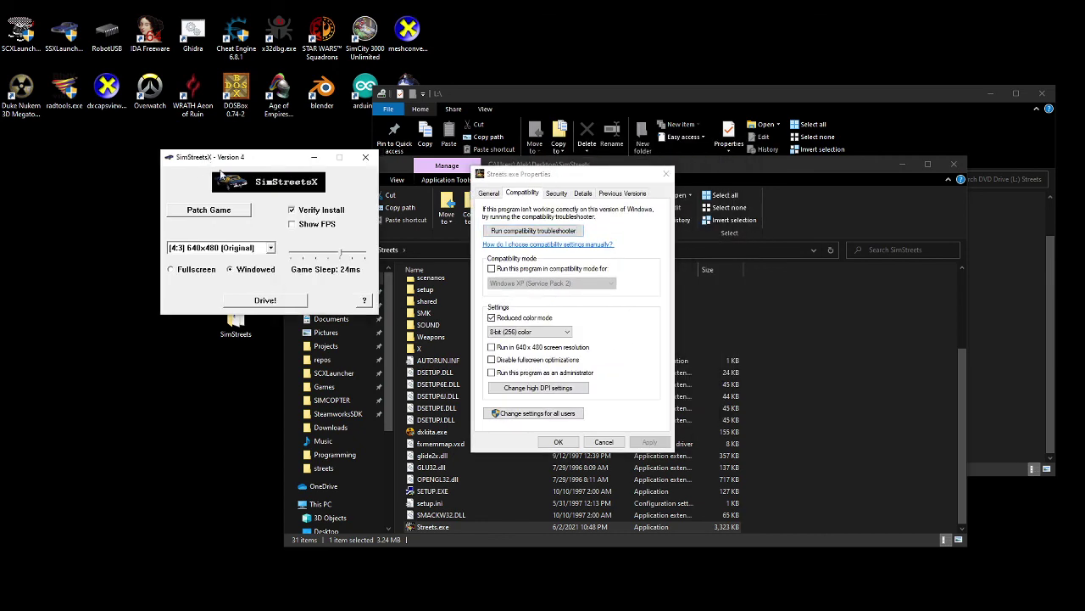
{"action": "left_click", "coordinate": [559, 442]}
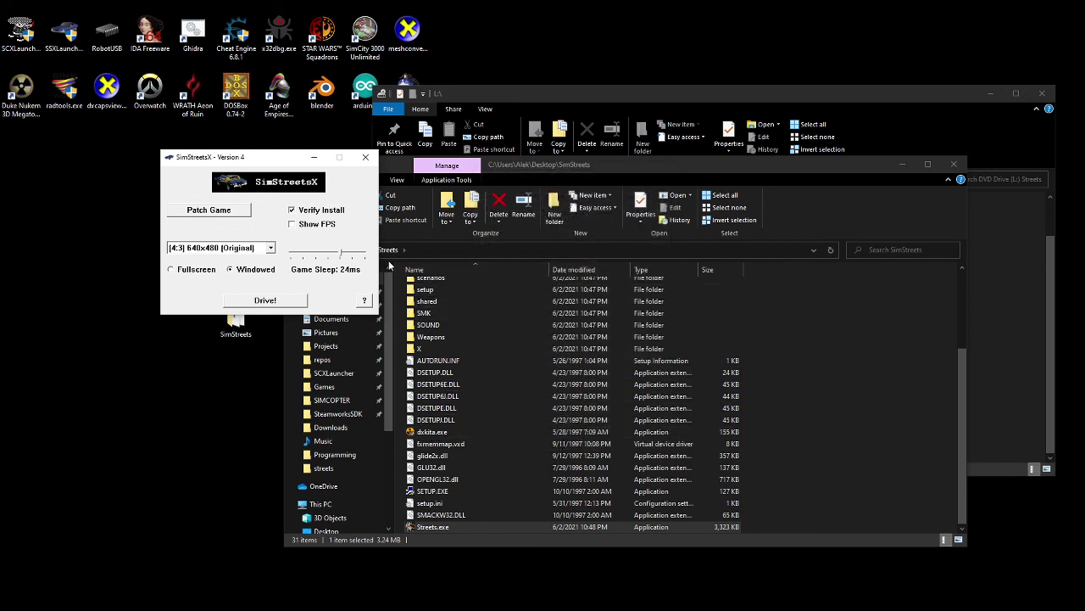
- Start Streets of SimCity from the SimStreetsX launcher and skip the intro to reach the main menu
{"action": "left_click", "coordinate": [282, 301]}
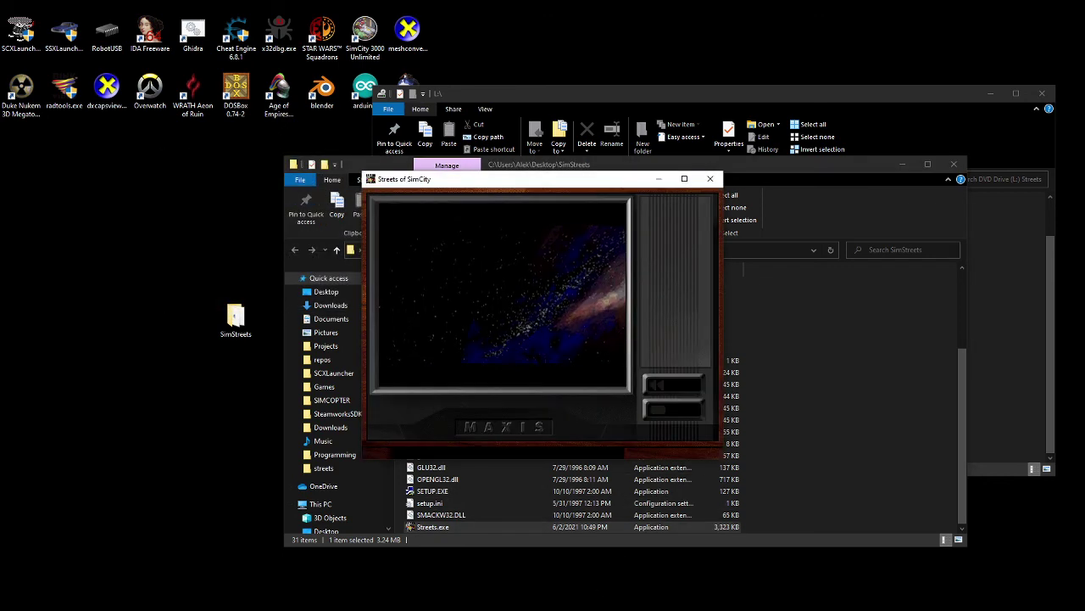
{"action": "left_click", "coordinate": [547, 294]}
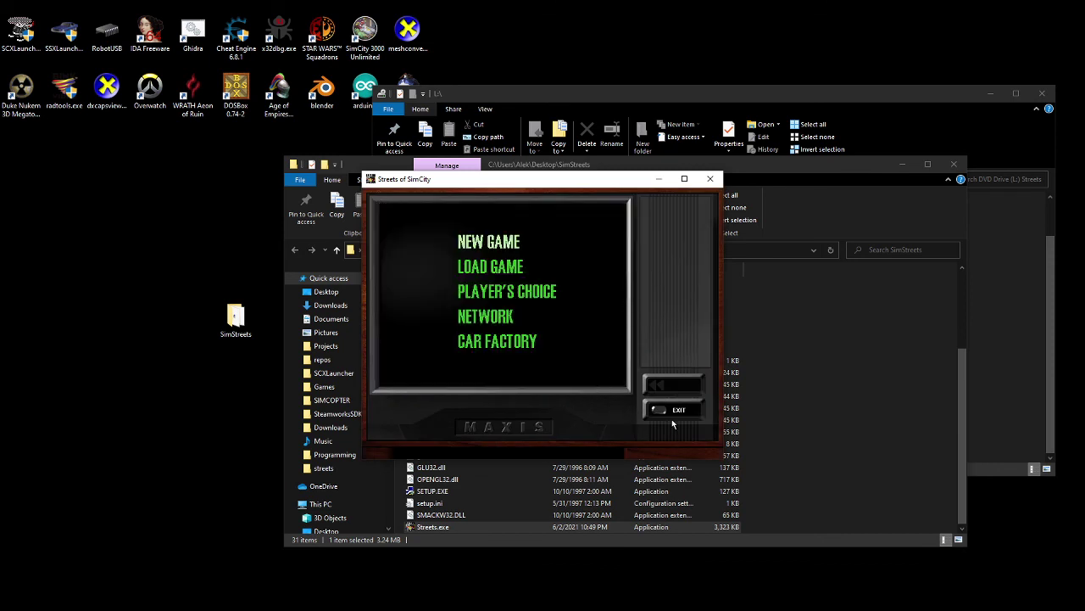